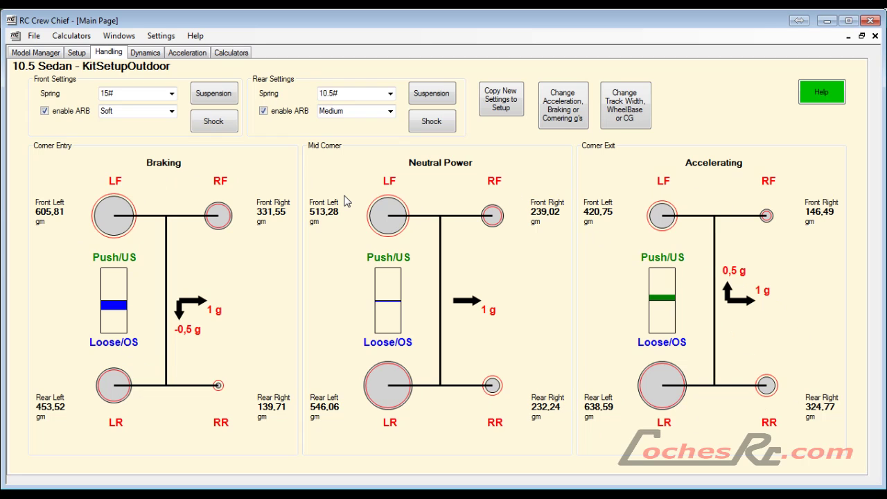
# Open the Dynamics page and compare the front and rear suspension views.
pyautogui.click(146, 54)
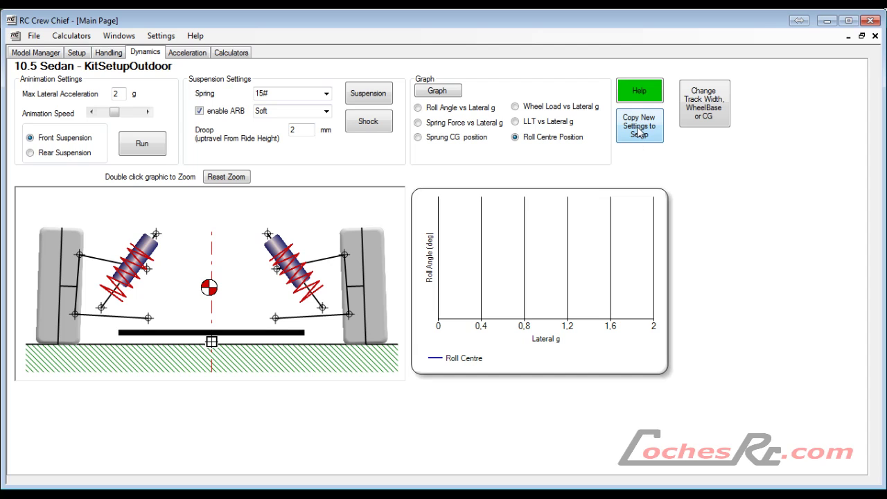
pyautogui.click(30, 152)
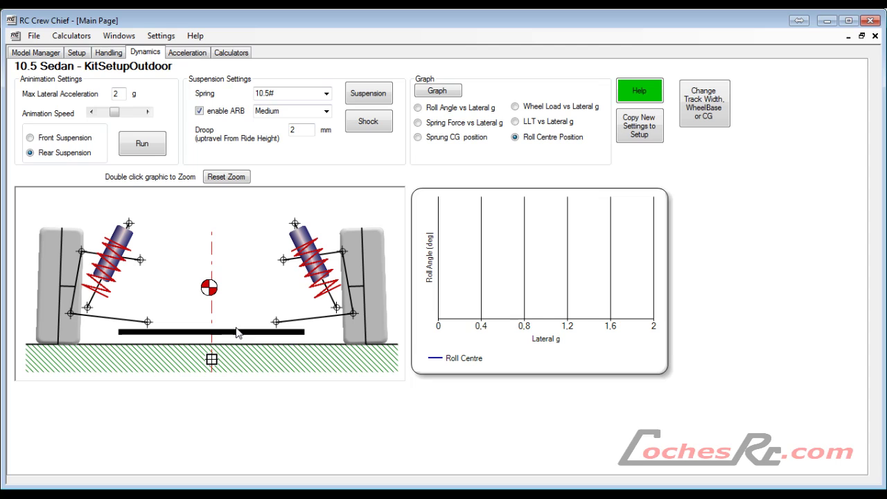
pyautogui.click(31, 138)
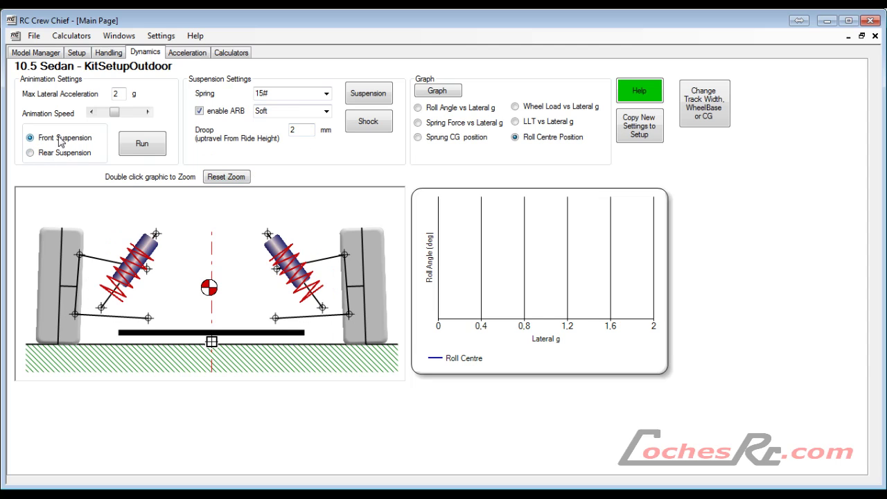
pyautogui.click(30, 152)
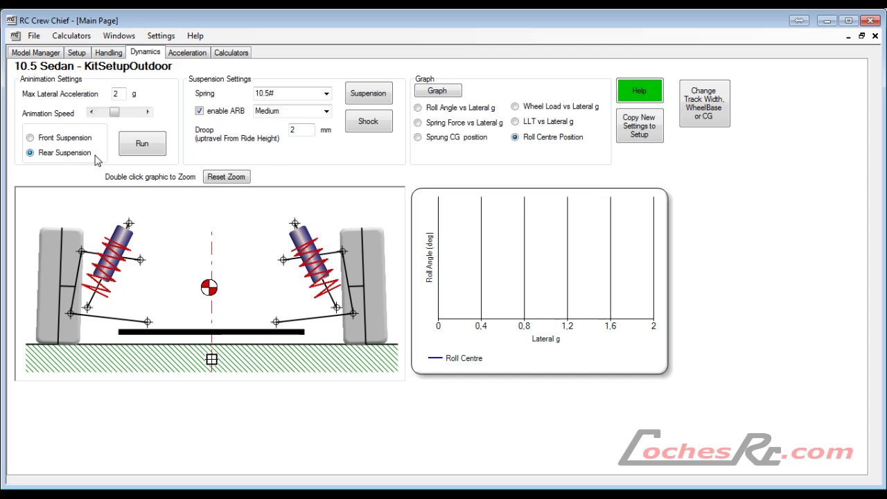
# Set the rear suspension droop to 3 mm, check the front suspension, and return to the rear view.
pyautogui.doubleClick(301, 130)
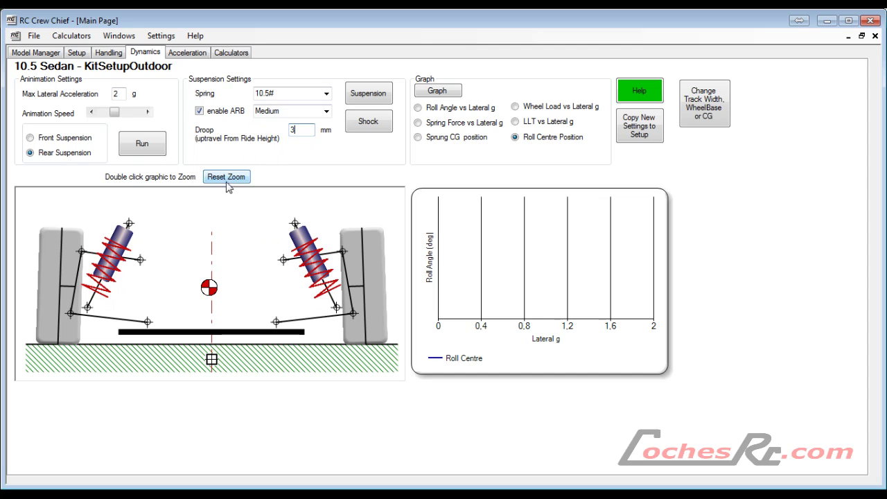
pyautogui.click(39, 138)
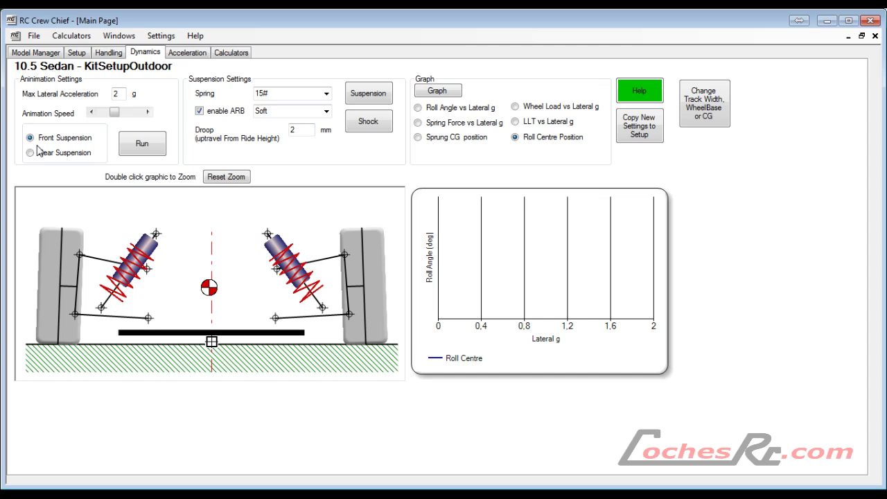
pyautogui.click(39, 153)
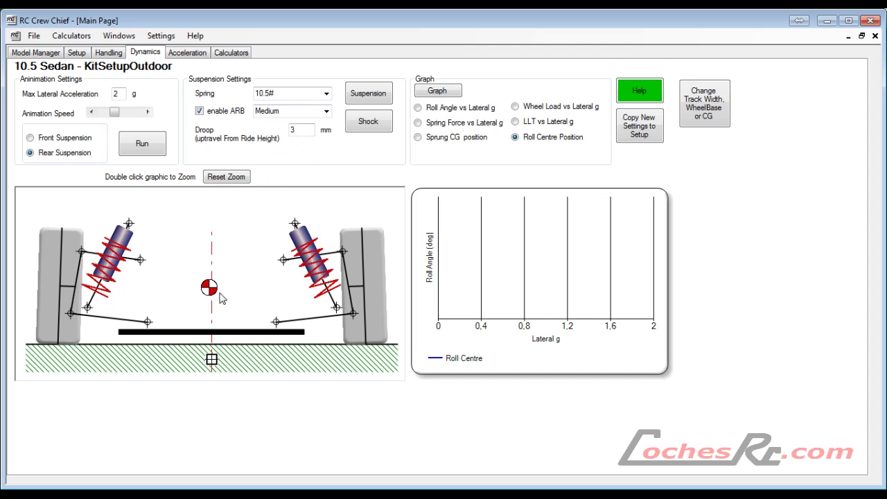
# Run the rear suspension roll animation at 2 g maximum lateral acceleration.
pyautogui.click(143, 147)
pyautogui.click(141, 144)
pyautogui.click(145, 153)
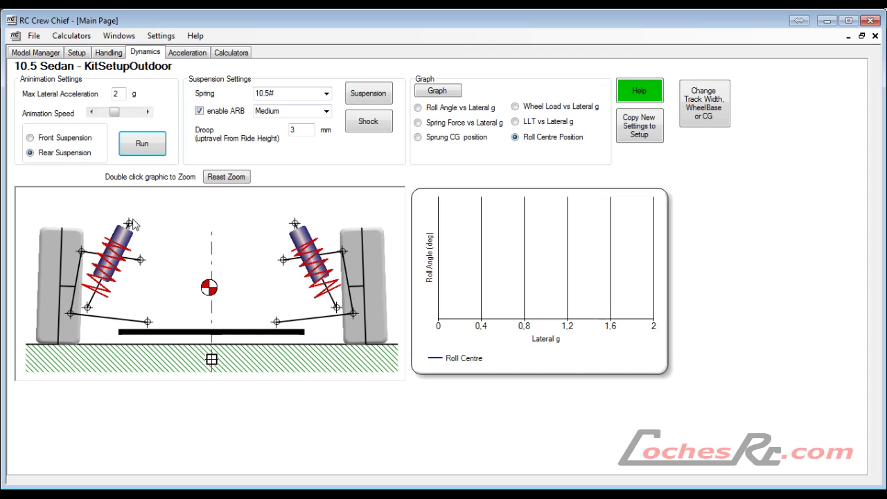
# Set the maximum lateral acceleration to 4 g and run the rear suspension animation.
pyautogui.doubleClick(122, 93)
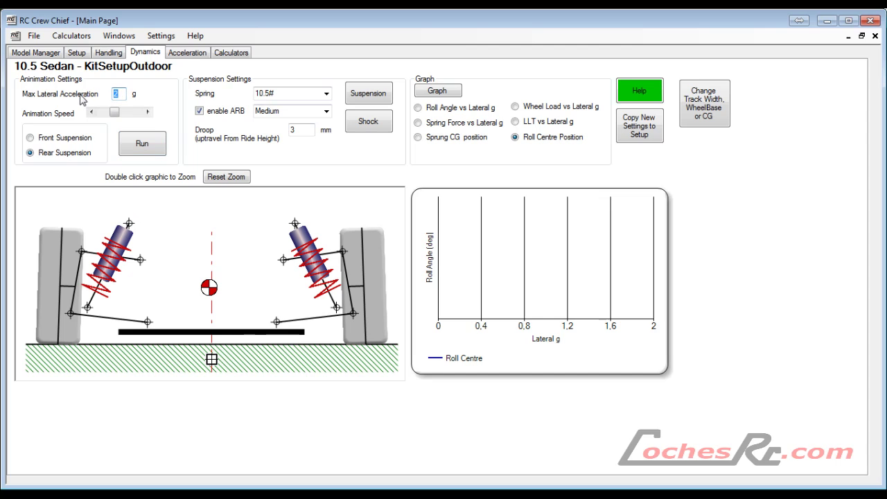
pyautogui.click(143, 146)
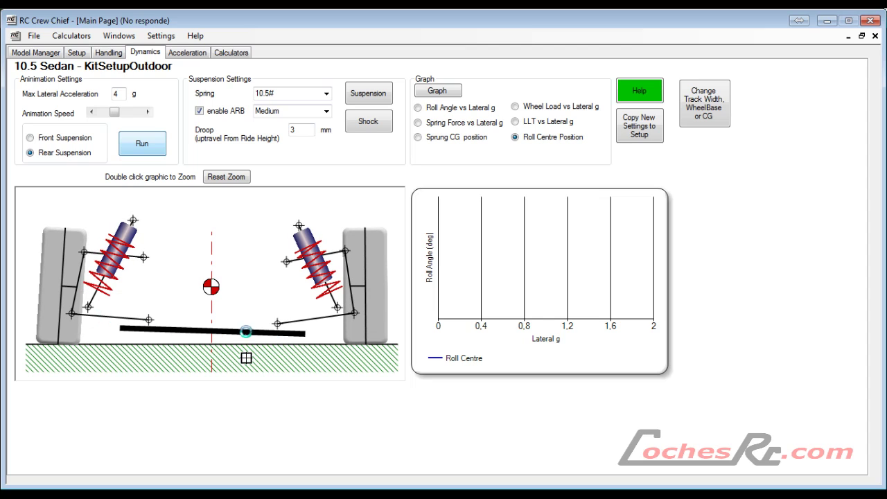
pyautogui.click(135, 144)
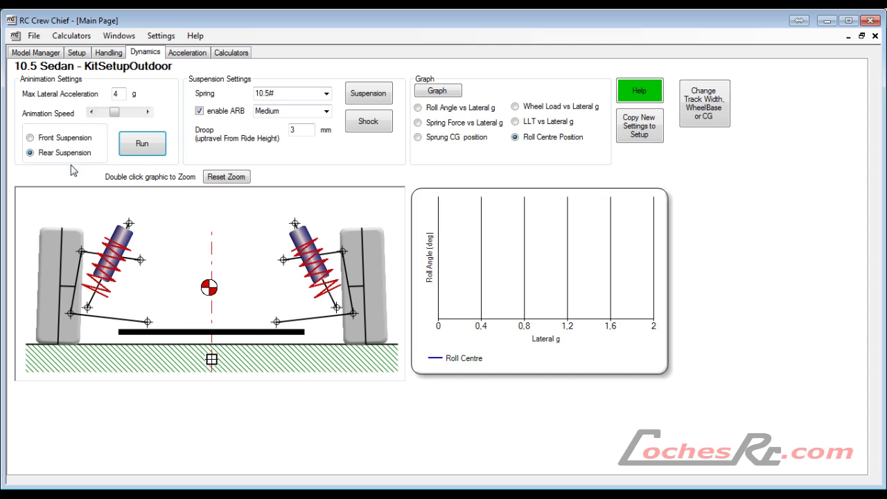
# Switch to the front suspension, set the maximum lateral acceleration to 1 g, and run the animation.
pyautogui.click(30, 138)
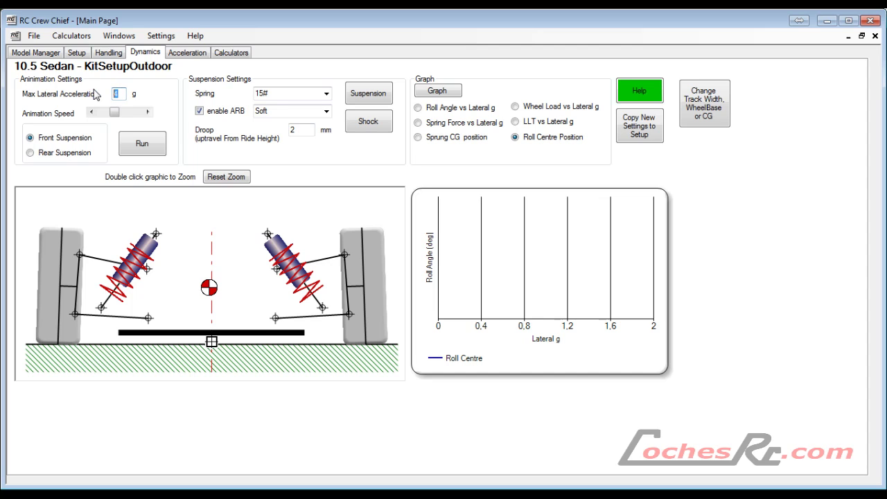
pyautogui.click(141, 144)
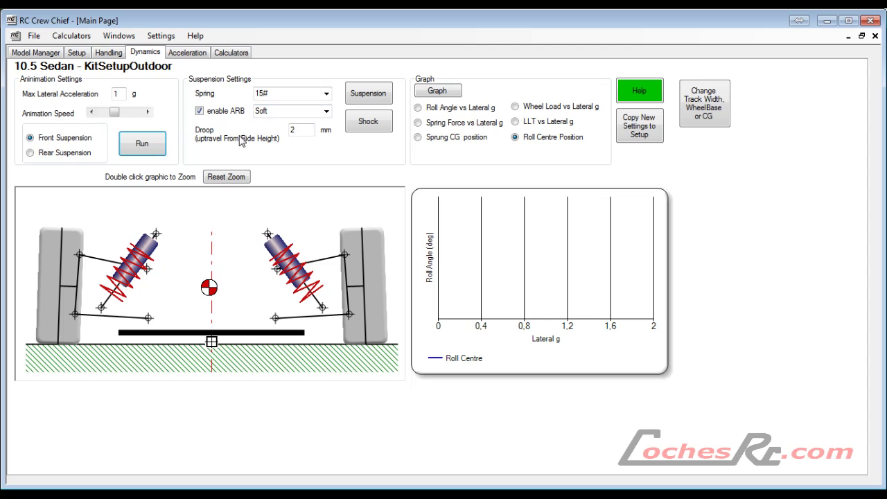
# Open the front shock position settings and compare the stiffness of the three upper mounting points.
pyautogui.click(369, 123)
pyautogui.click(400, 188)
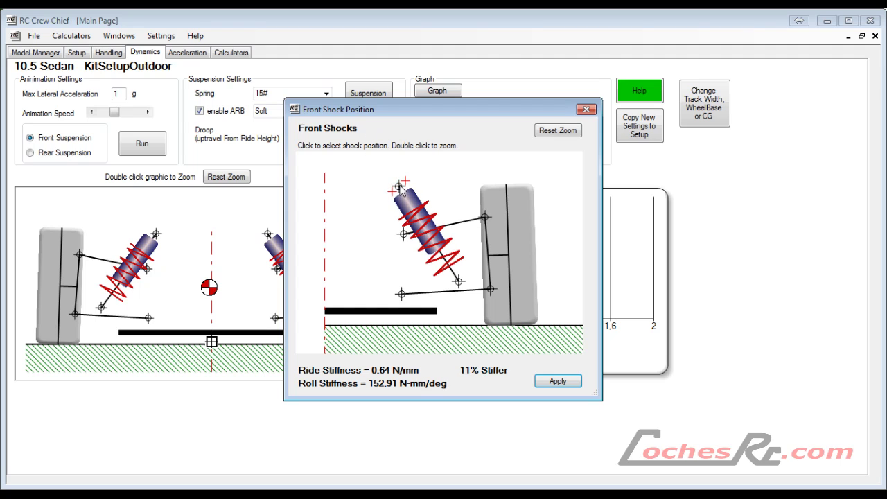
pyautogui.click(406, 181)
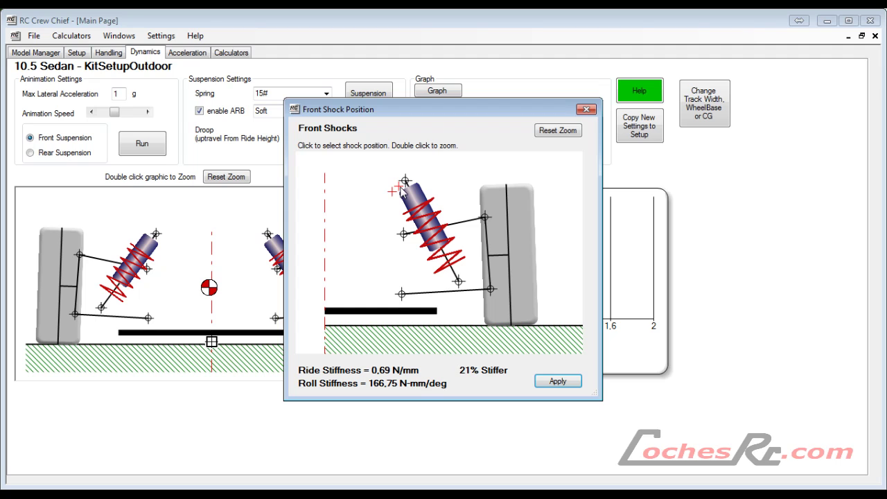
pyautogui.click(397, 187)
pyautogui.click(392, 193)
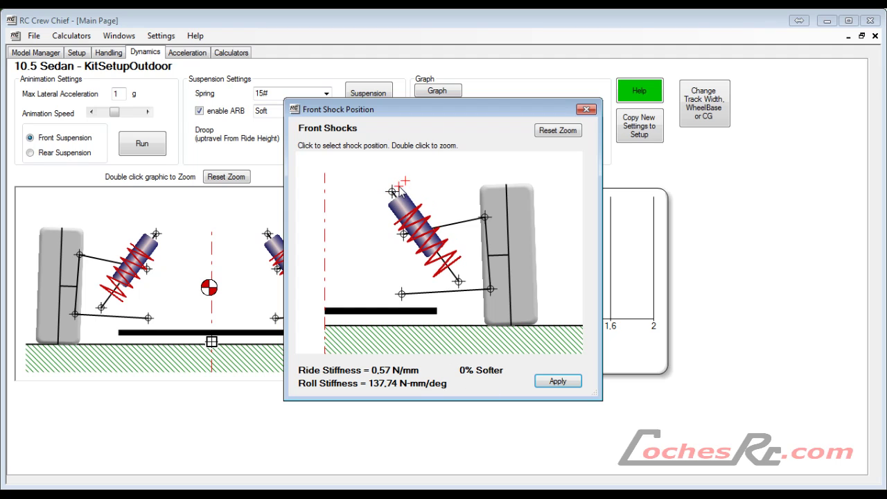
pyautogui.click(399, 188)
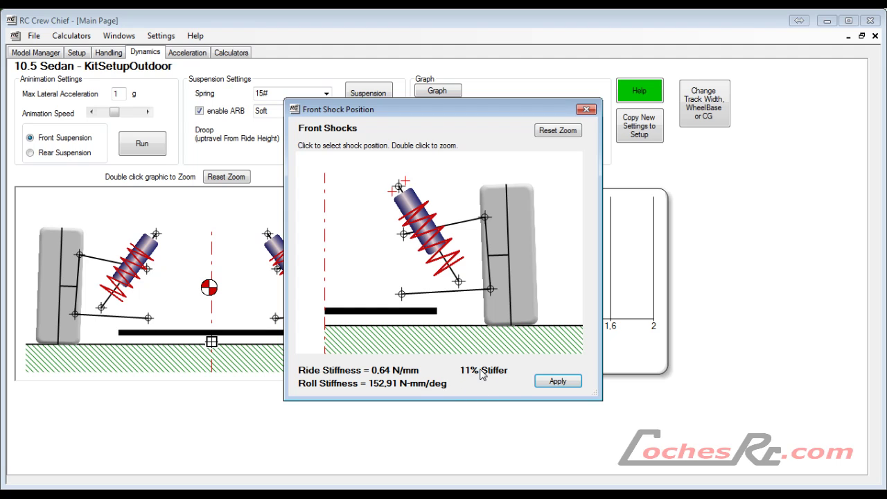
# Move the front shock to its highest, outermost upper mounting point, apply it, and close the shock settings.
pyautogui.click(406, 183)
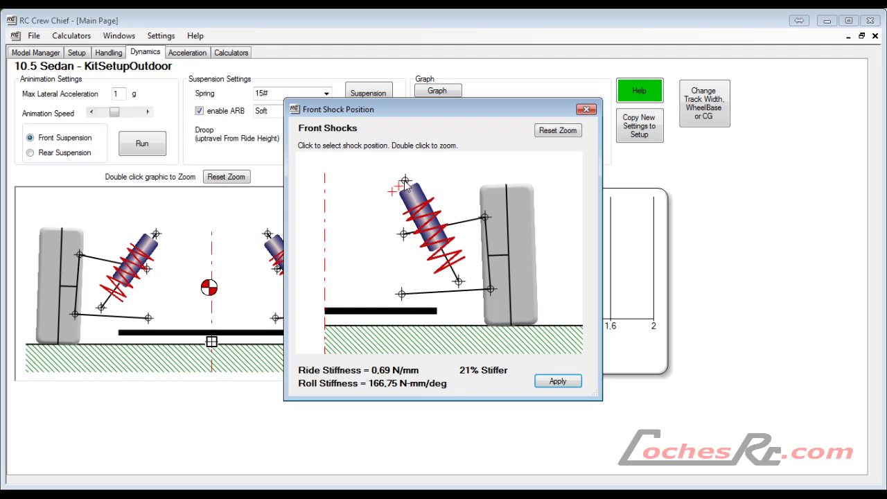
pyautogui.click(556, 384)
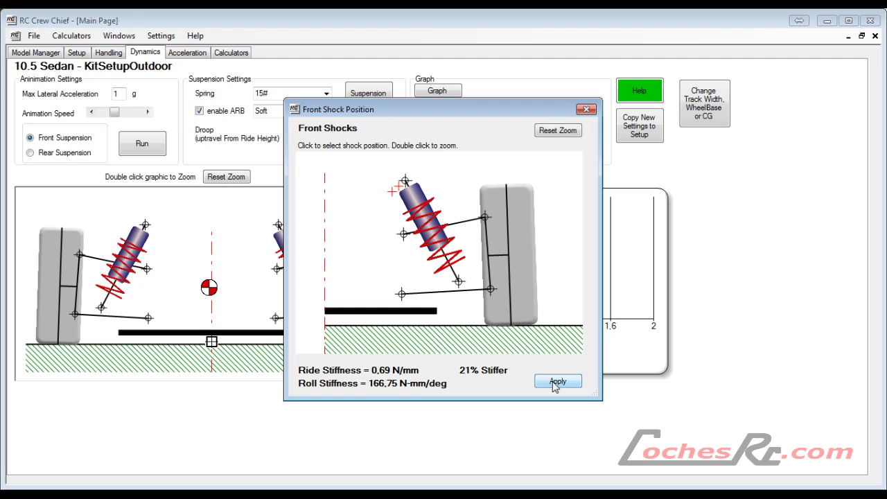
pyautogui.click(586, 109)
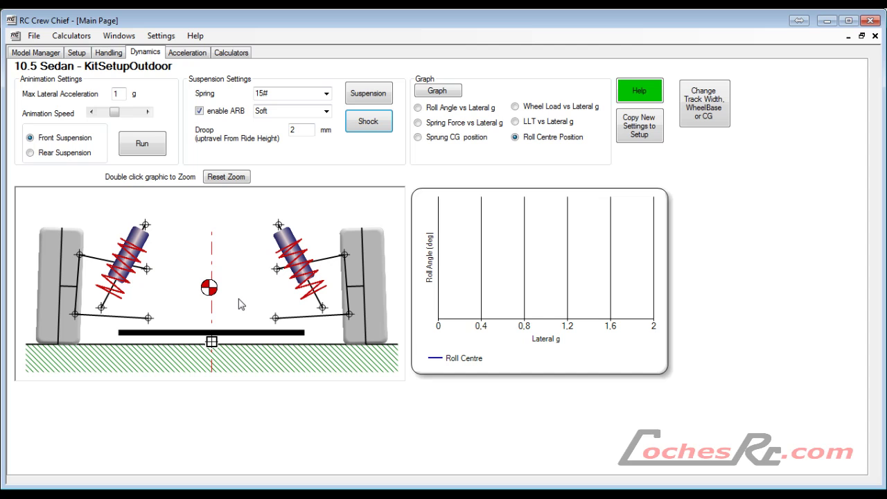
# Run the animation with the new front shock position, check the rear suspension, and return to the front view.
pyautogui.click(142, 145)
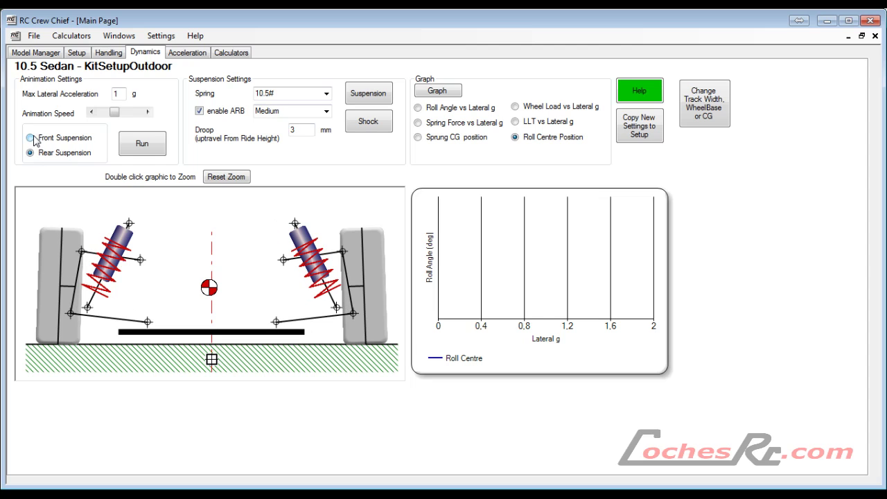
pyautogui.click(30, 137)
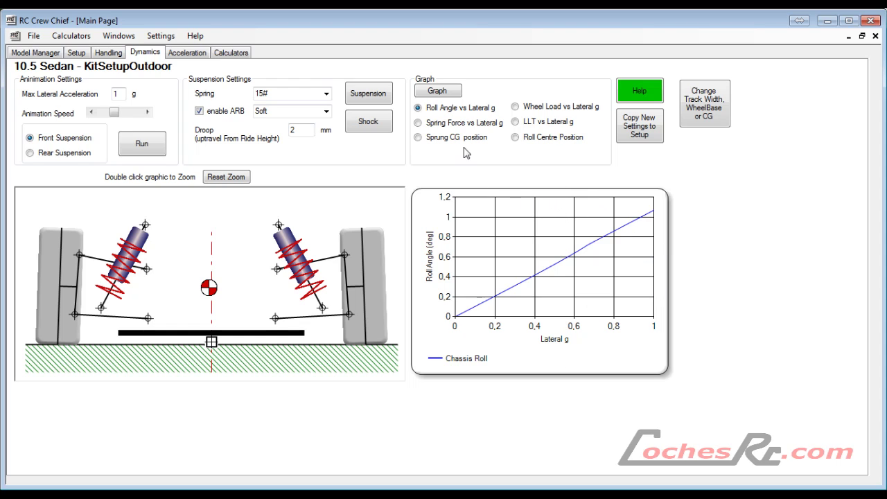
# View the sprung CG, roll centre, lateral load transfer and wheel load graphs, finishing on Spring Force vs Lateral g.
pyautogui.click(419, 124)
pyautogui.click(419, 138)
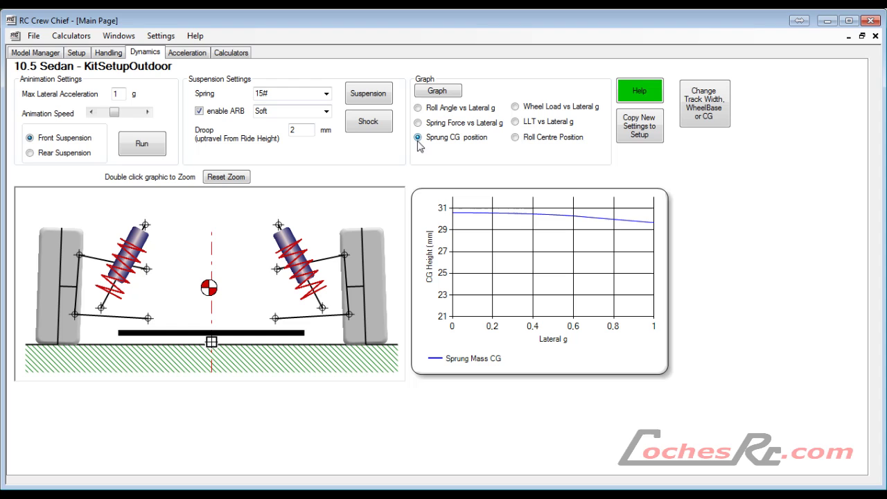
pyautogui.click(515, 138)
pyautogui.click(516, 122)
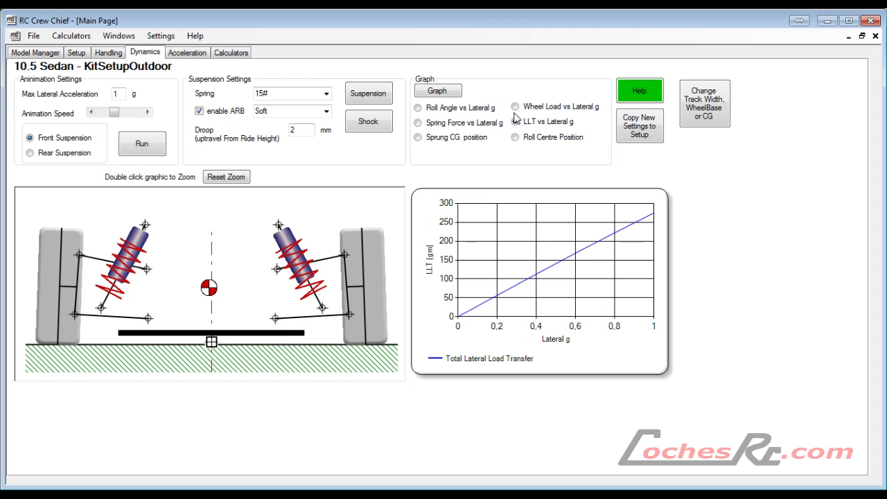
pyautogui.click(515, 107)
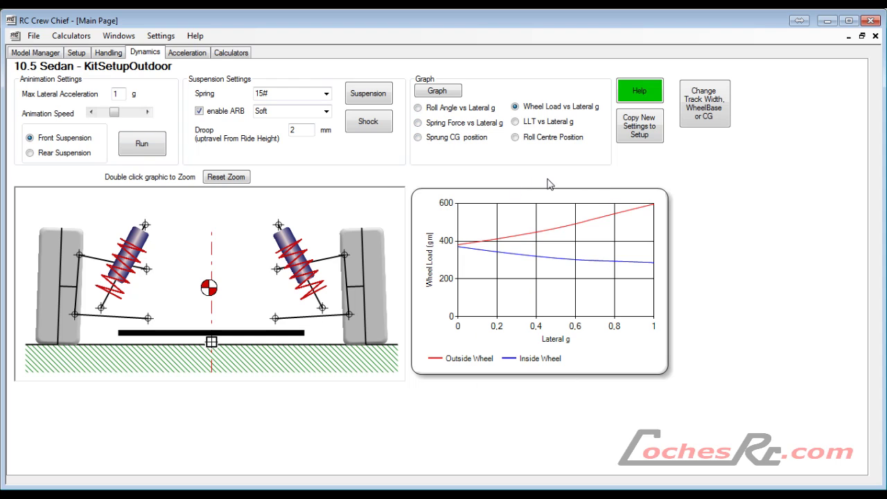
pyautogui.click(418, 123)
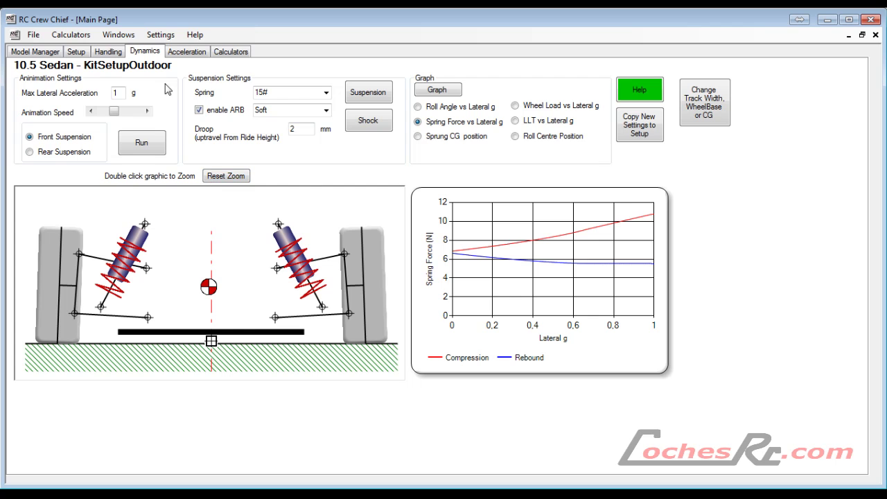
# On the Acceleration page, set Car 2's pinion gear to 45T and spur gear to 111T and calculate the simulation.
pyautogui.click(188, 54)
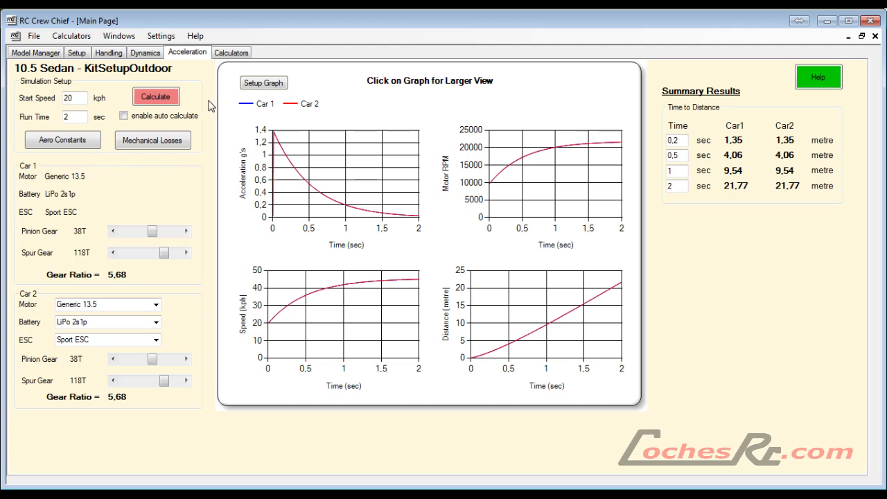
pyautogui.click(73, 97)
pyautogui.moveTo(151, 362); pyautogui.dragTo(157, 384)
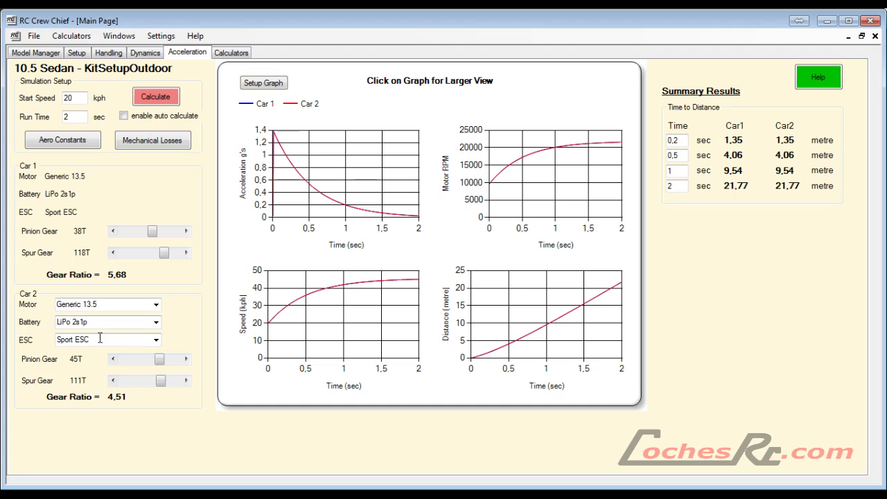
pyautogui.click(157, 98)
pyautogui.click(152, 97)
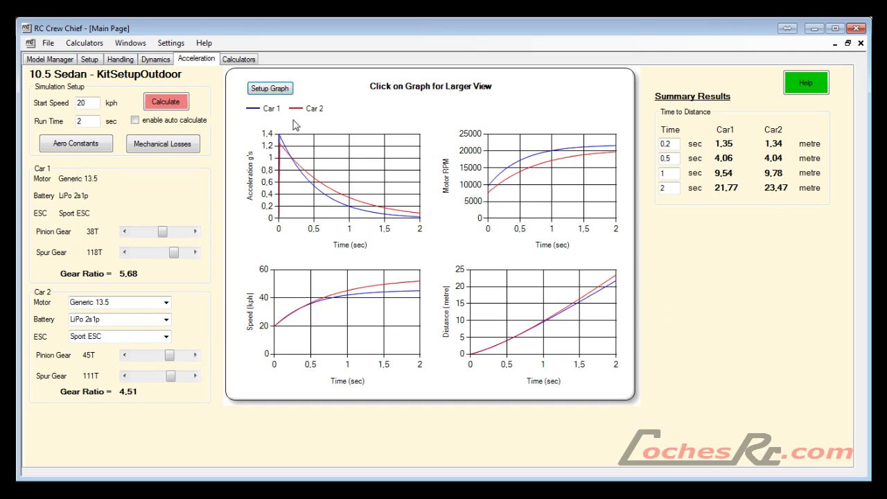
# Set Graph3 to plot RPM in the graph setup, apply it, and close the setup window.
pyautogui.click(263, 82)
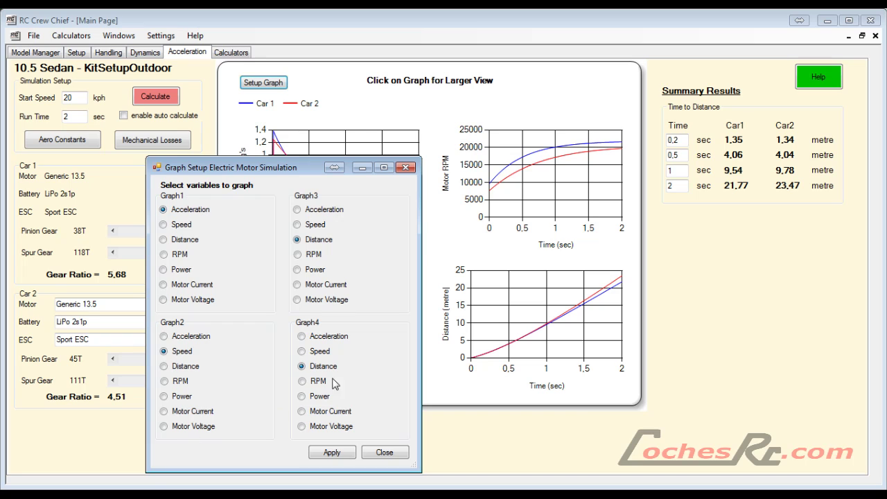
pyautogui.click(297, 254)
pyautogui.click(324, 454)
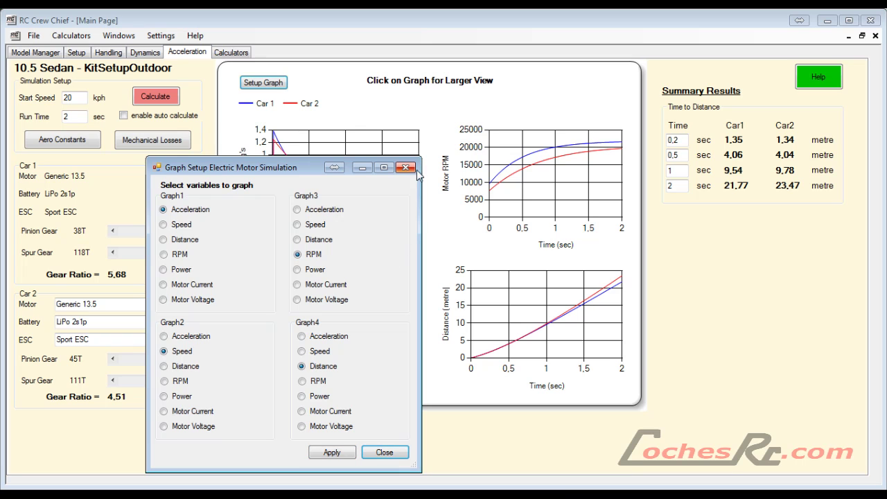
pyautogui.click(407, 169)
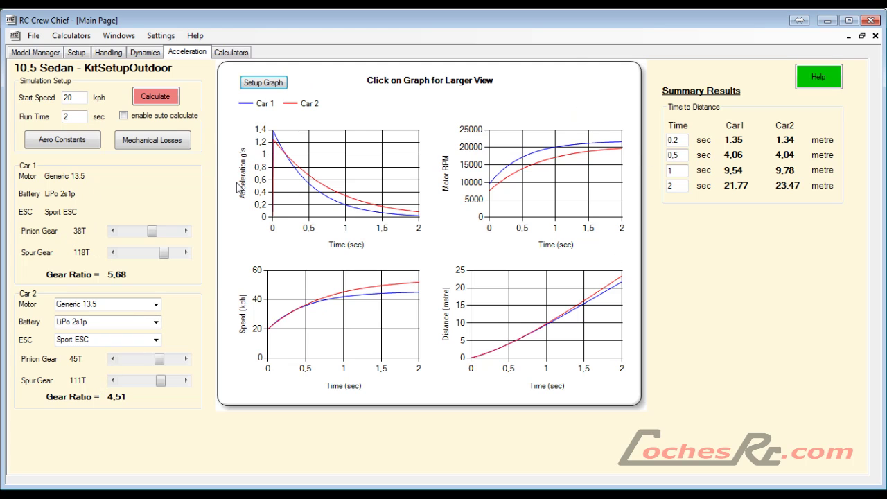
# Open the Calculators page, view the CG calculator, close it, and open the Spring Rate calculator.
pyautogui.click(231, 53)
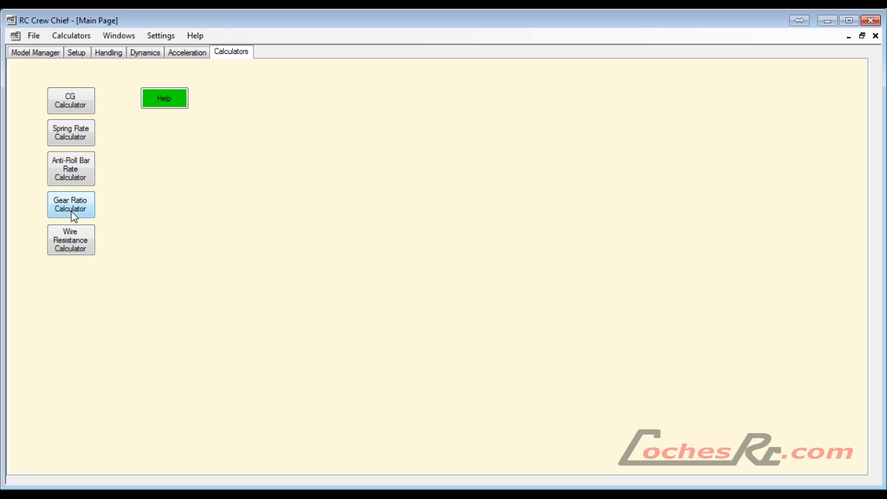
pyautogui.click(63, 102)
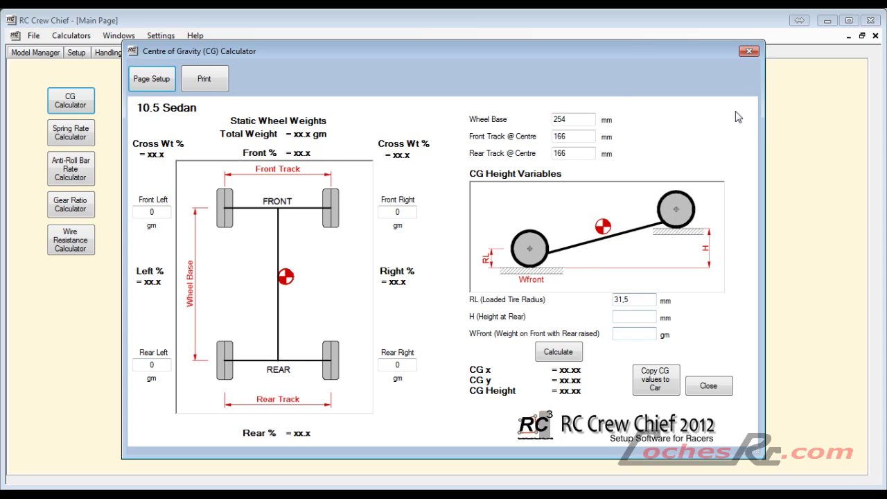
pyautogui.click(752, 53)
pyautogui.click(74, 132)
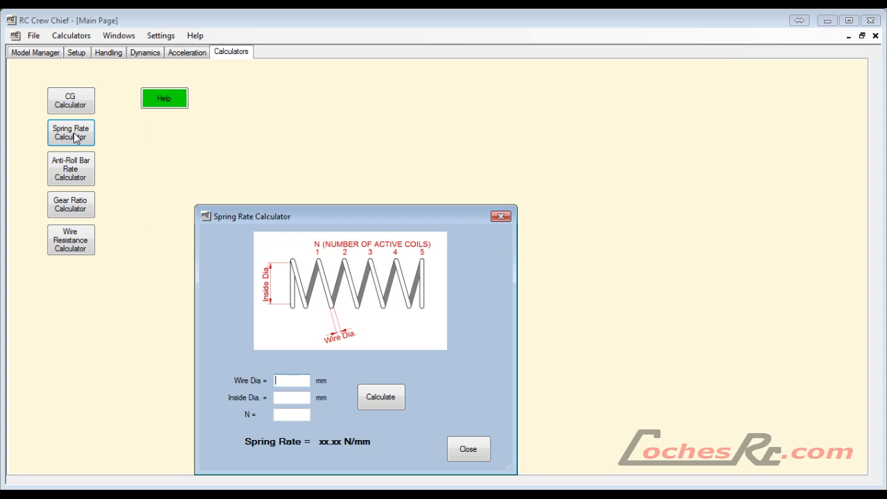
# Calculate the spring rate for 2 mm wire diameter, 8 mm inside diameter and 5 active coils, and close the calculator.
pyautogui.moveTo(343, 217); pyautogui.dragTo(416, 109)
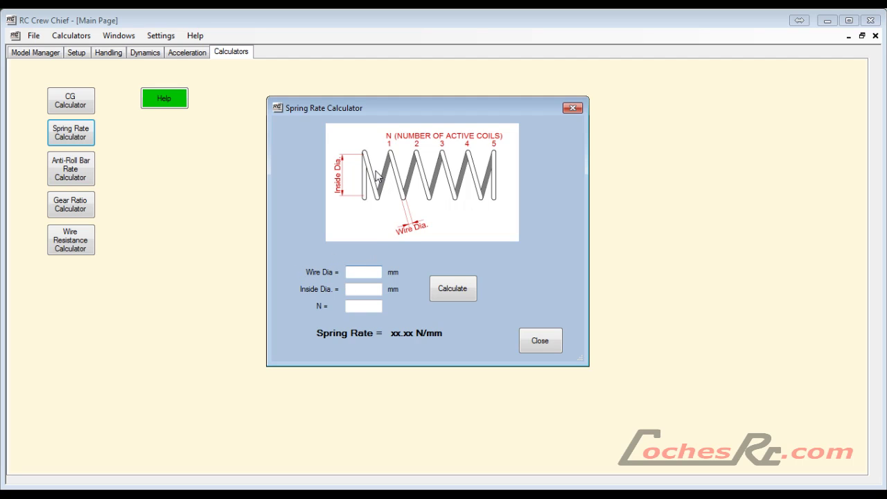
pyautogui.click(367, 269)
pyautogui.click(359, 286)
pyautogui.click(353, 307)
pyautogui.click(355, 273)
pyautogui.click(462, 292)
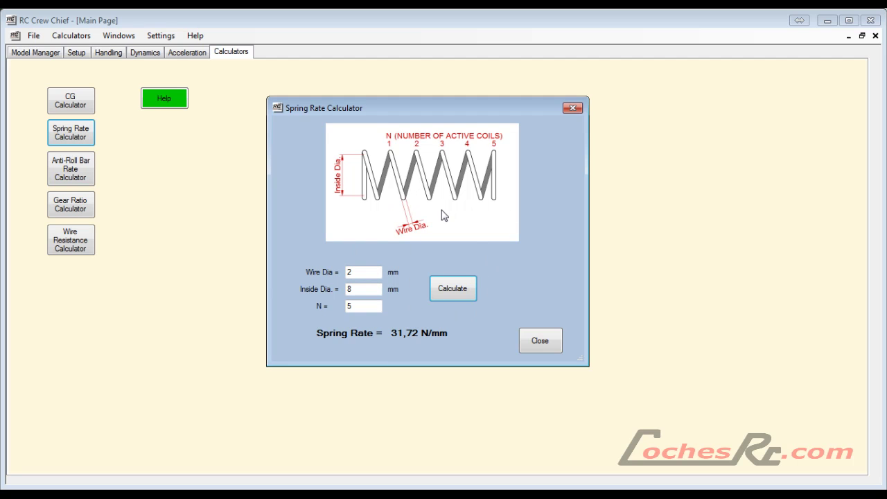
pyautogui.moveTo(368, 302)
pyautogui.click(532, 339)
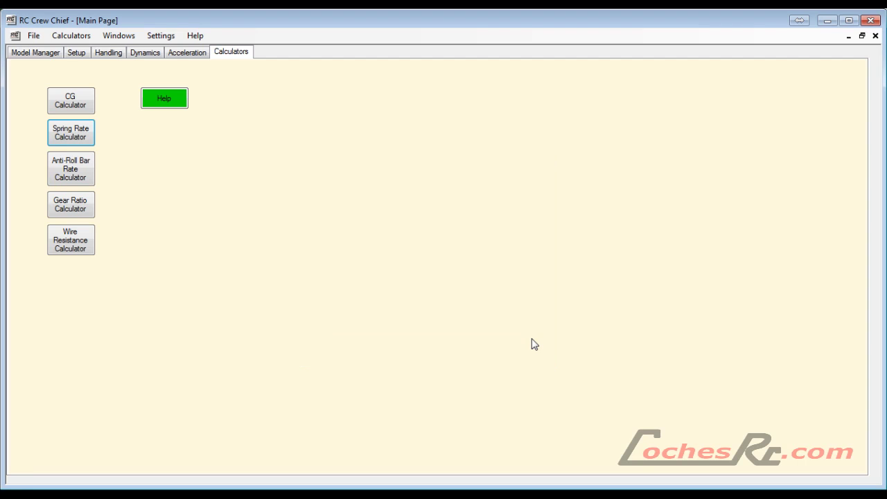
# View the Anti-Roll Bar and Gear Ratio calculators, closing each one, and return to the Model Manager page.
pyautogui.click(67, 168)
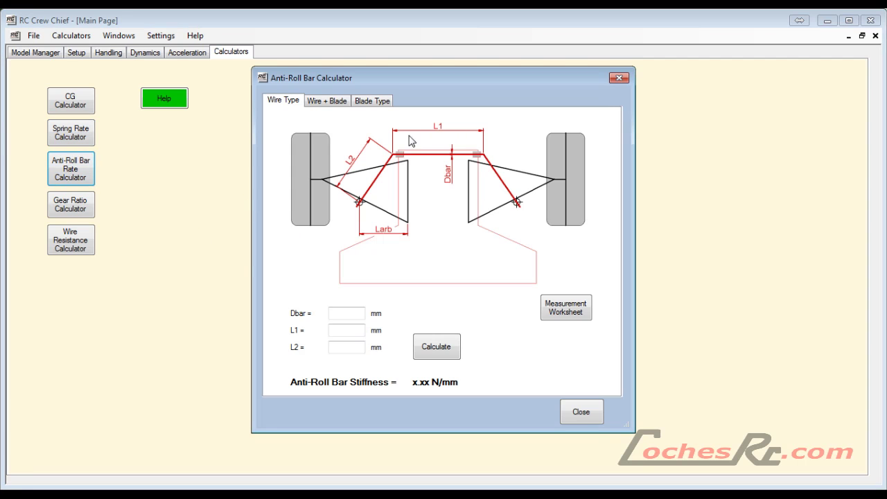
pyautogui.click(619, 78)
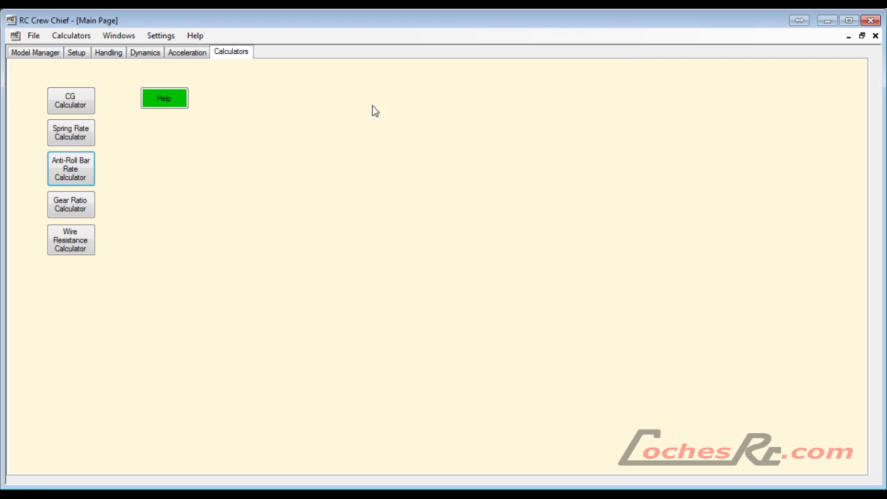
pyautogui.click(72, 209)
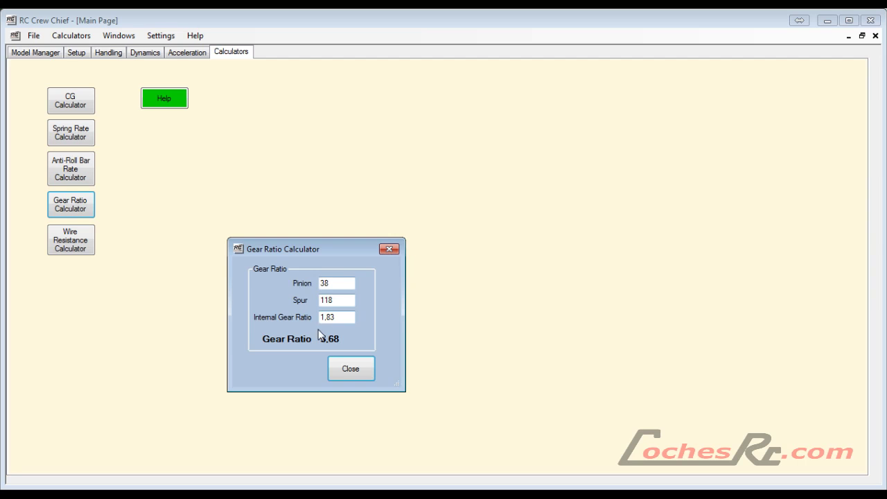
pyautogui.click(346, 369)
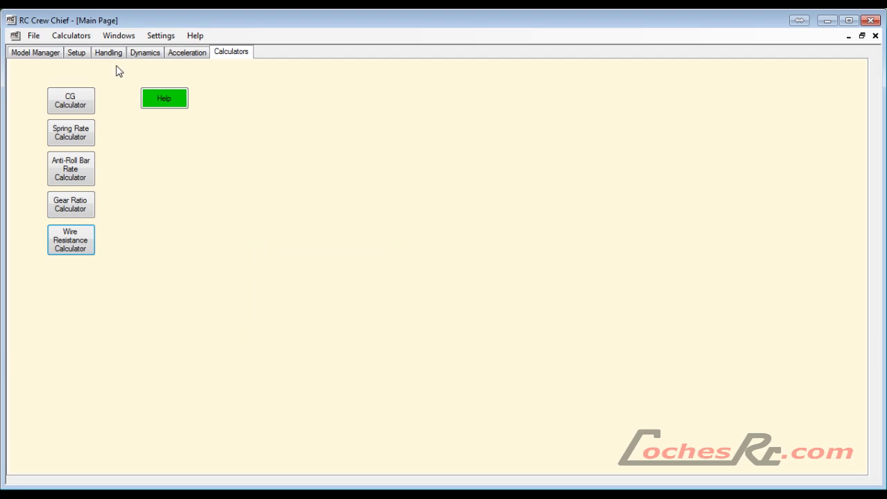
pyautogui.click(31, 57)
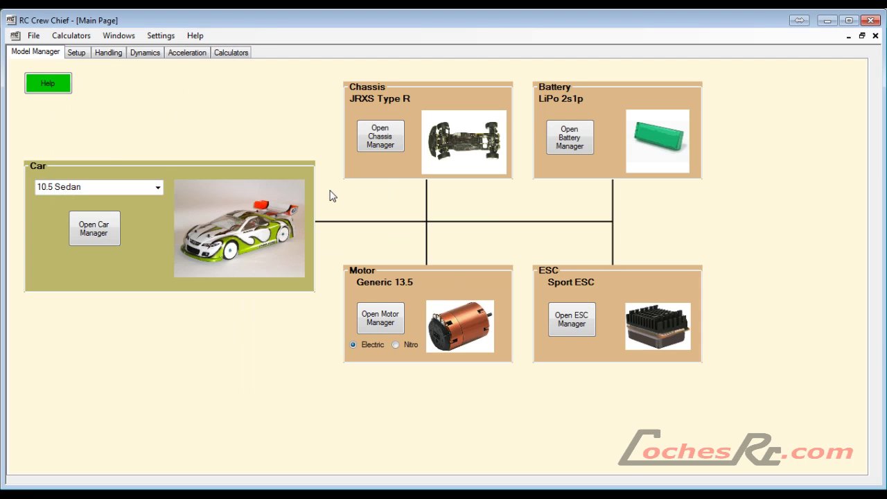